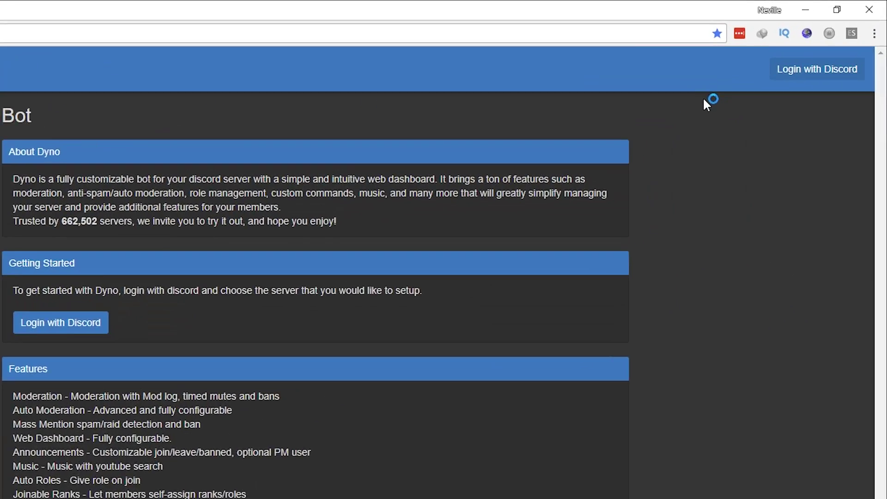
- Log in to Dyno with the Discord account and authorize its access to the account and server list
{"action": "left_click", "coordinate": [783, 103]}
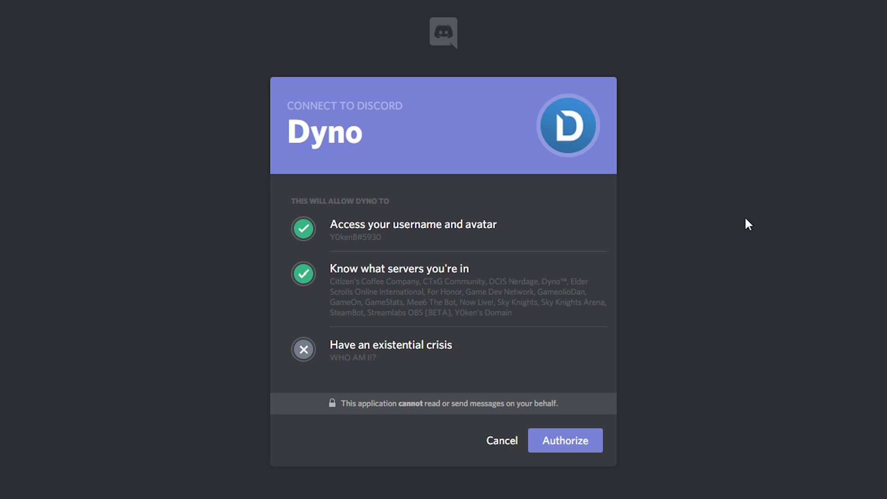
{"action": "left_click", "coordinate": [559, 449]}
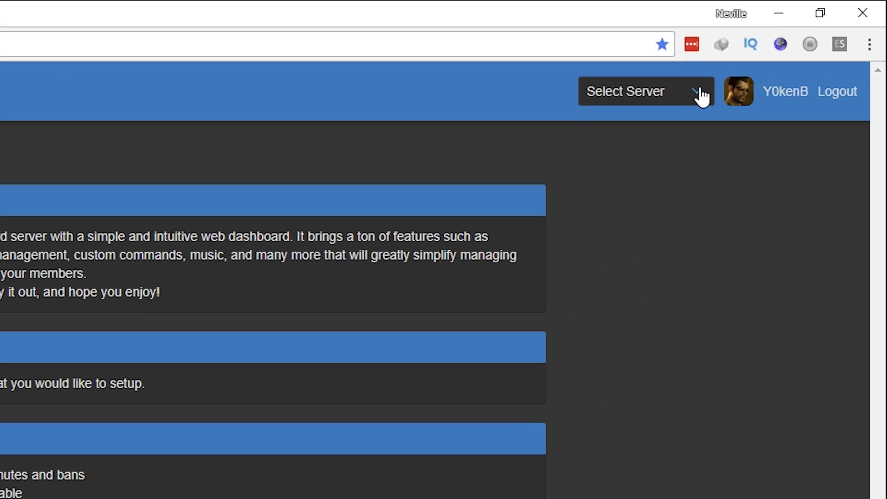
- Add the Dyno bot to the Y0ken's Domain server with all listed permissions granted, and complete the robot check
{"action": "left_click", "coordinate": [793, 45]}
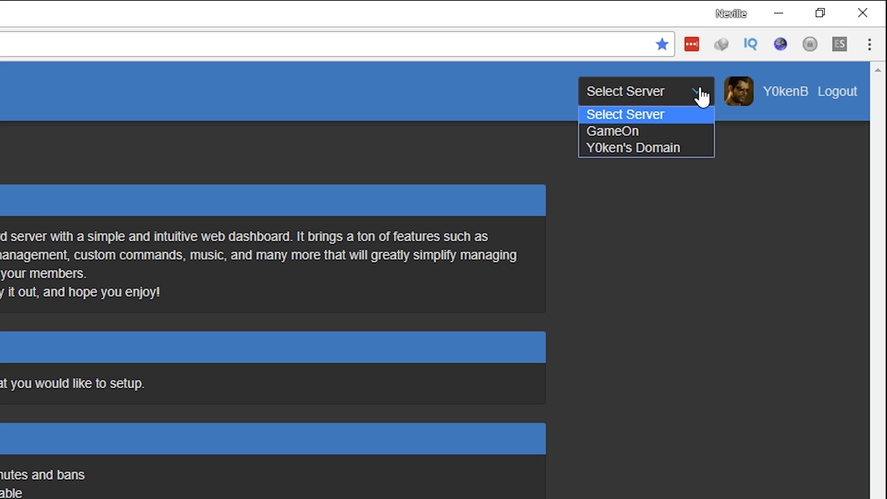
{"action": "left_click", "coordinate": [681, 148]}
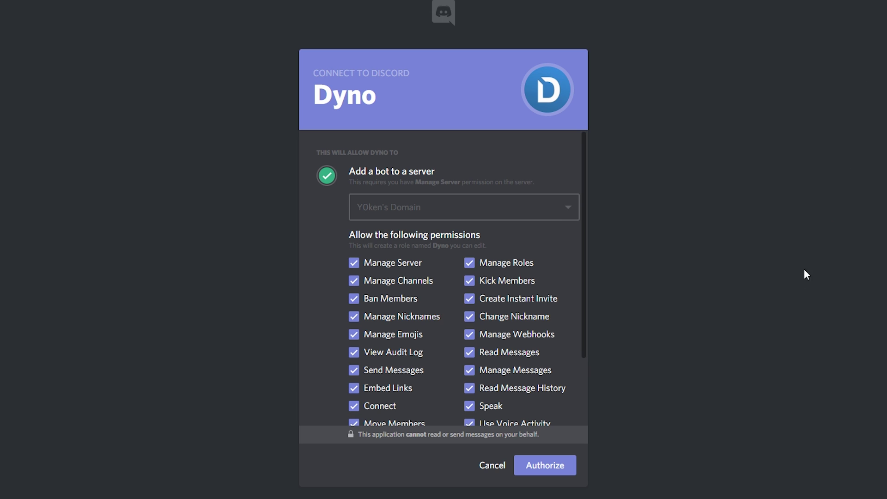
{"action": "scroll", "coordinate": [571, 346], "scroll_direction": "down", "scroll_amount": 3}
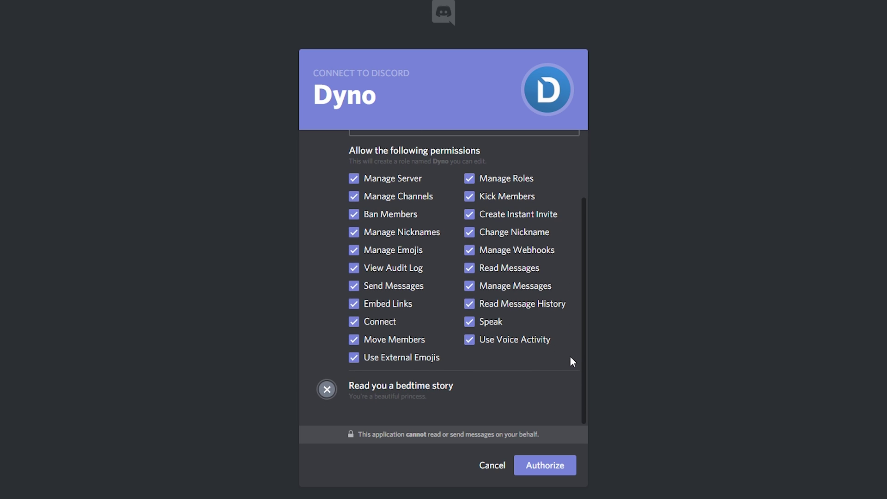
{"action": "left_click", "coordinate": [542, 474]}
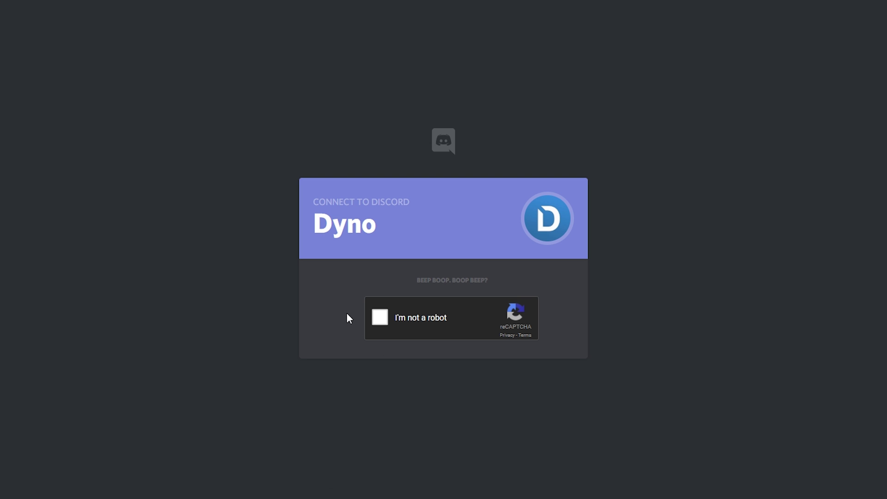
{"action": "left_click", "coordinate": [381, 317]}
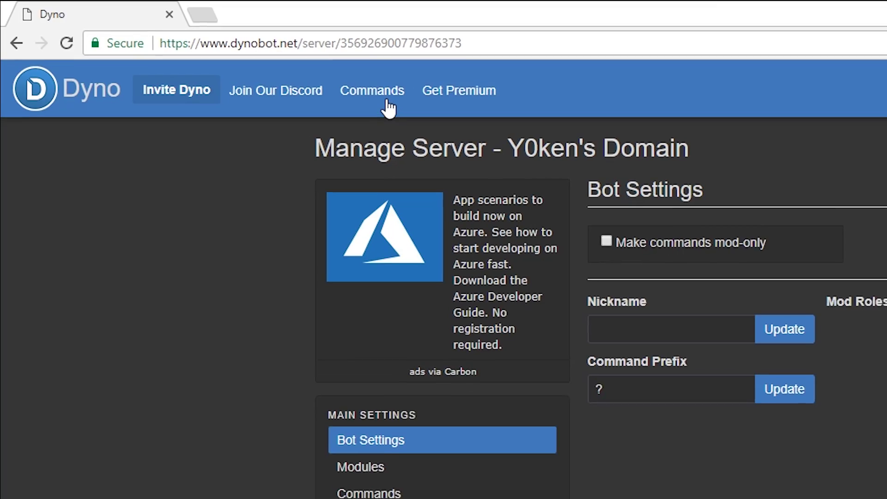
- Open Dyno's command reference and examine the Misc, Automod, Games and Manager commands
{"action": "left_click", "coordinate": [399, 107]}
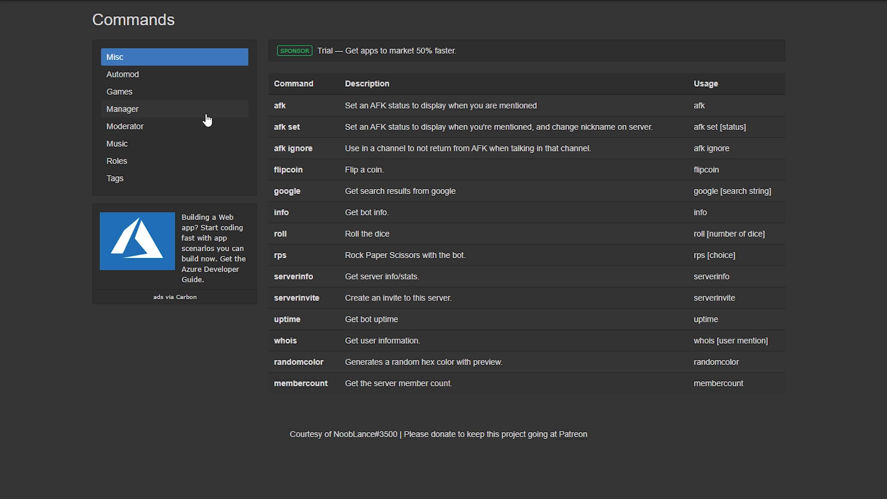
{"action": "left_click", "coordinate": [182, 78]}
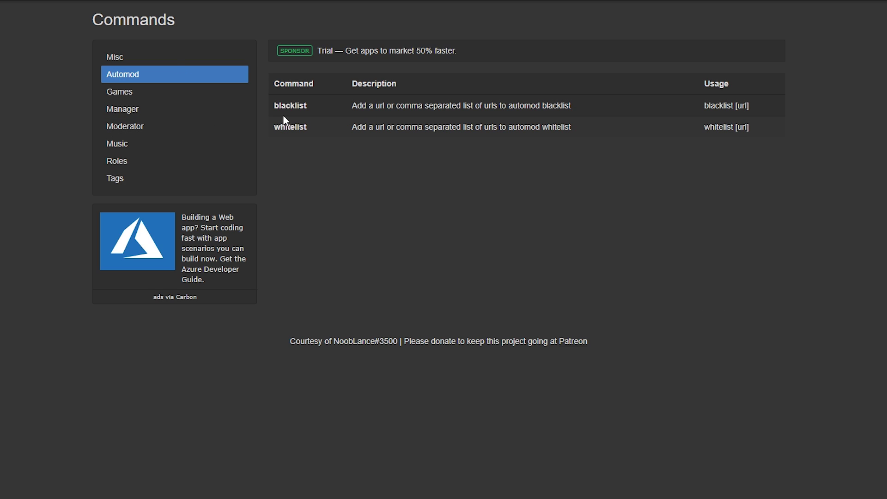
{"action": "left_click", "coordinate": [169, 97]}
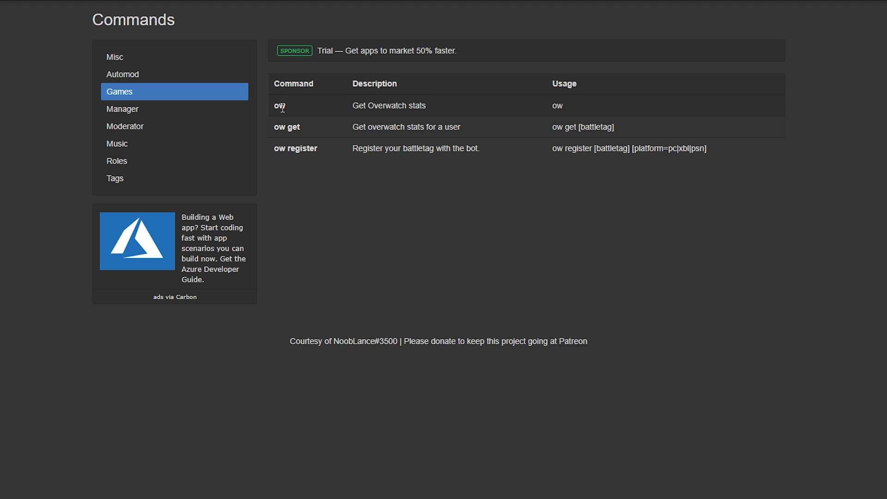
{"action": "left_click", "coordinate": [189, 113]}
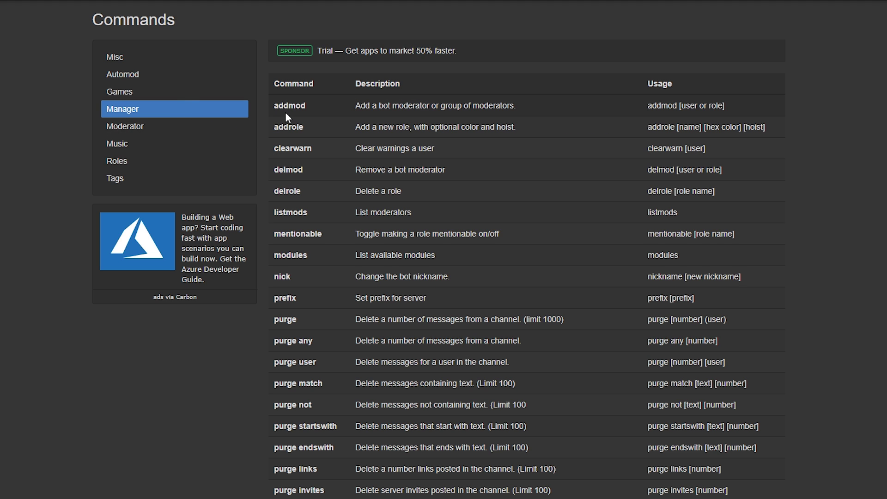
{"action": "scroll", "coordinate": [338, 214], "scroll_direction": "down", "scroll_amount": 2}
{"action": "scroll", "coordinate": [338, 215], "scroll_direction": "down", "scroll_amount": 1}
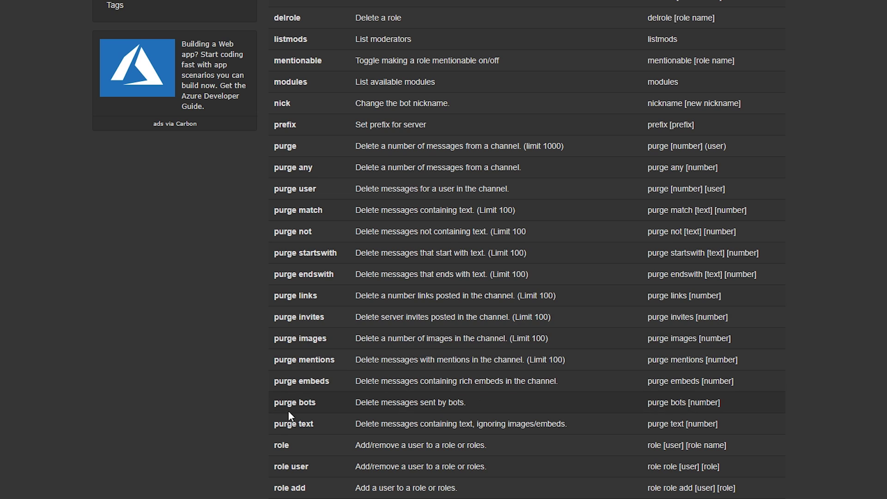
{"action": "scroll", "coordinate": [244, 179], "scroll_direction": "up", "scroll_amount": 3}
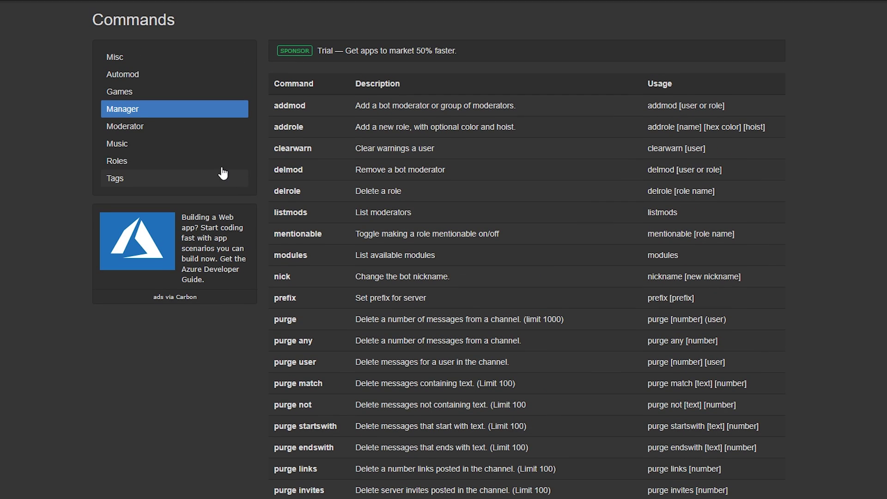
- Examine the Moderator, Music, Roles and Tags commands in the reference, and return to the Misc category
{"action": "left_click", "coordinate": [133, 129]}
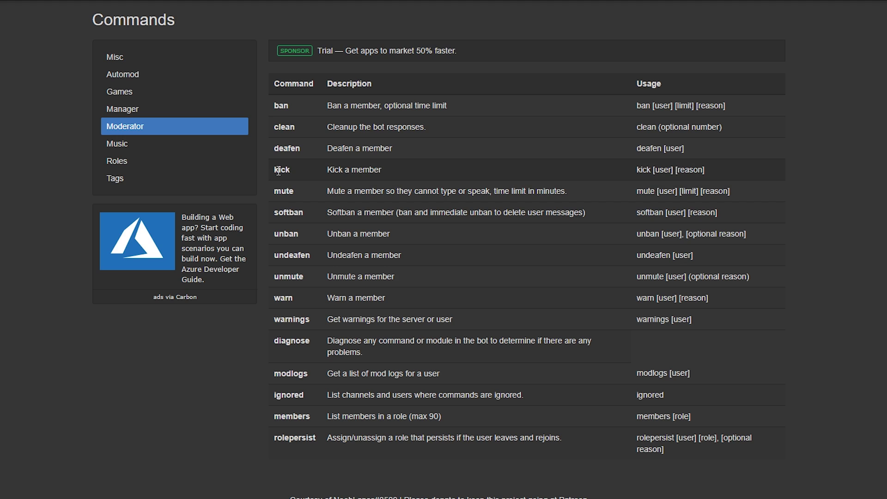
{"action": "left_click", "coordinate": [124, 145]}
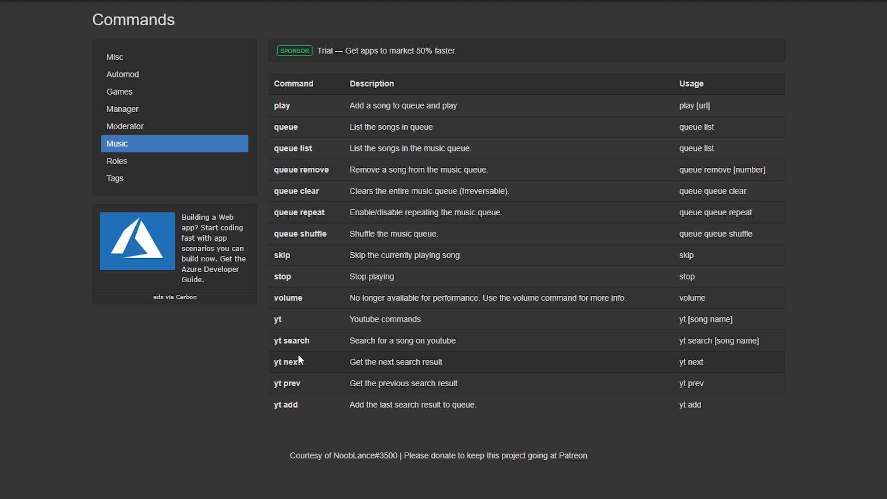
{"action": "left_click", "coordinate": [119, 164]}
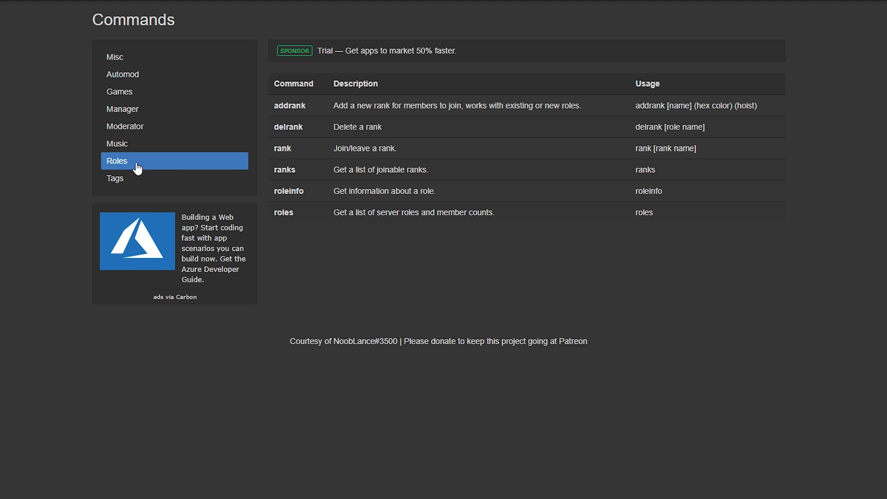
{"action": "left_click", "coordinate": [144, 185]}
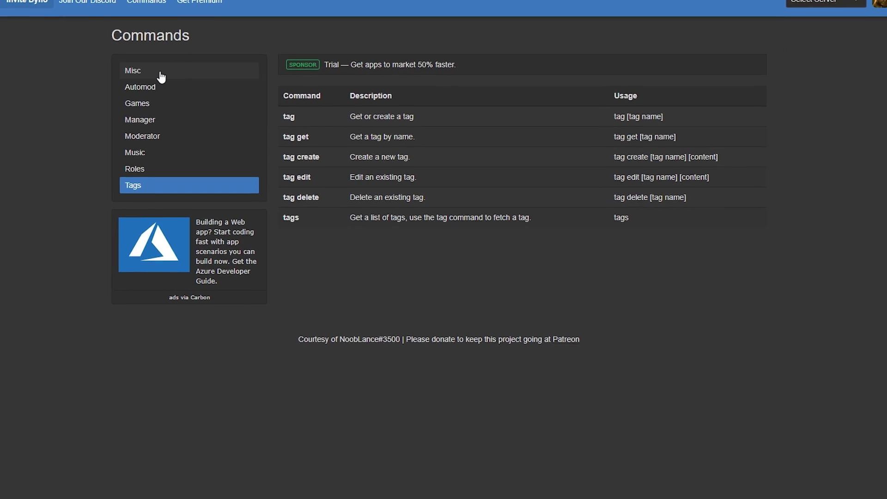
{"action": "left_click", "coordinate": [144, 63]}
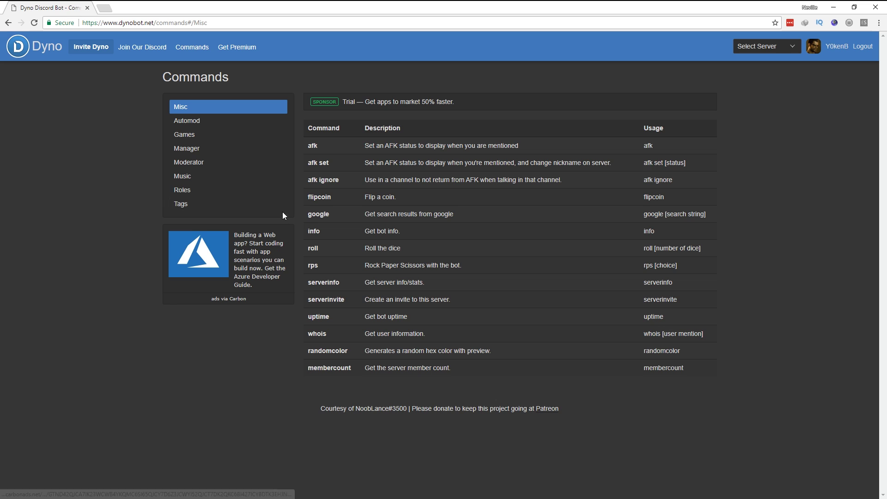
- Open the dashboard for the Y0ken's Domain server and review its Modules and Commands settings
{"action": "left_click", "coordinate": [782, 50]}
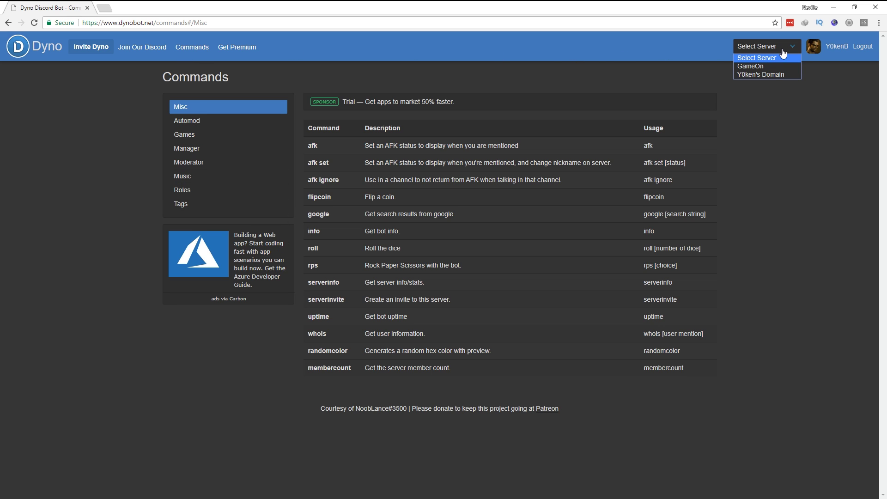
{"action": "left_click", "coordinate": [779, 75]}
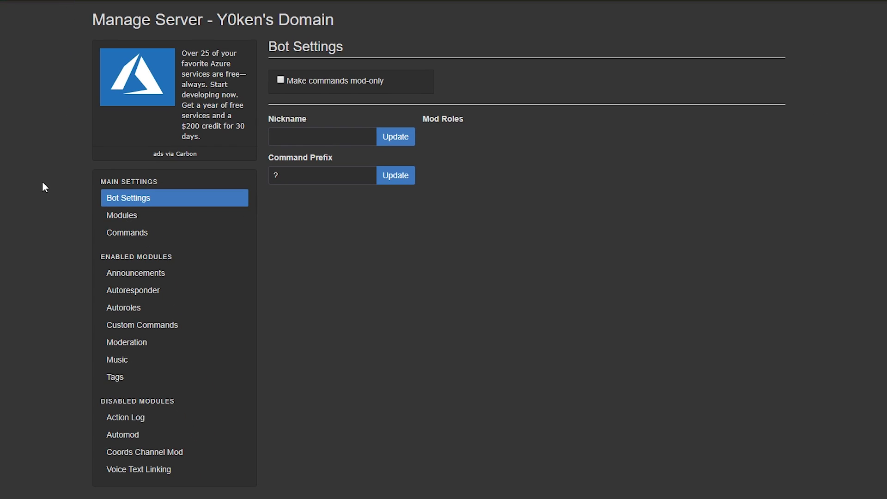
{"action": "left_click", "coordinate": [144, 221]}
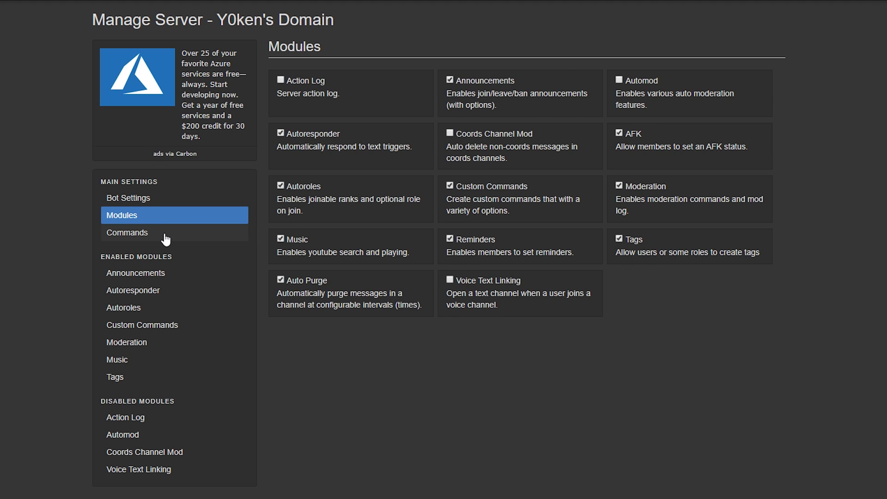
{"action": "left_click", "coordinate": [166, 238]}
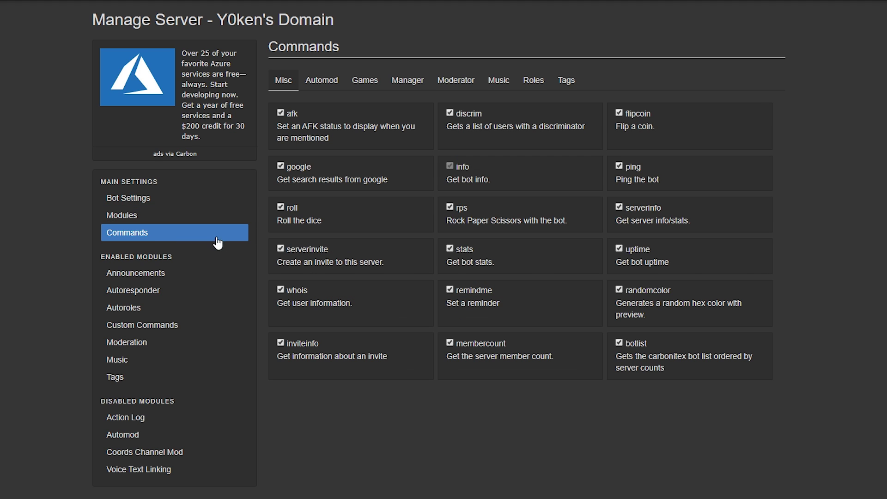
- Examine the Announcements module, enlarging the join message box and checking the announcement channel choices and supported message variables
{"action": "left_click", "coordinate": [173, 277]}
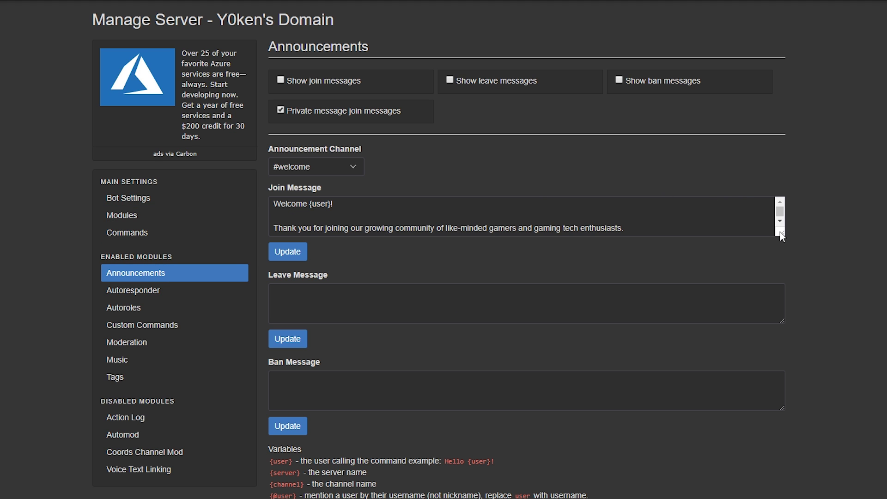
{"action": "left_click_drag", "start_coordinate": [781, 236], "coordinate": [785, 420]}
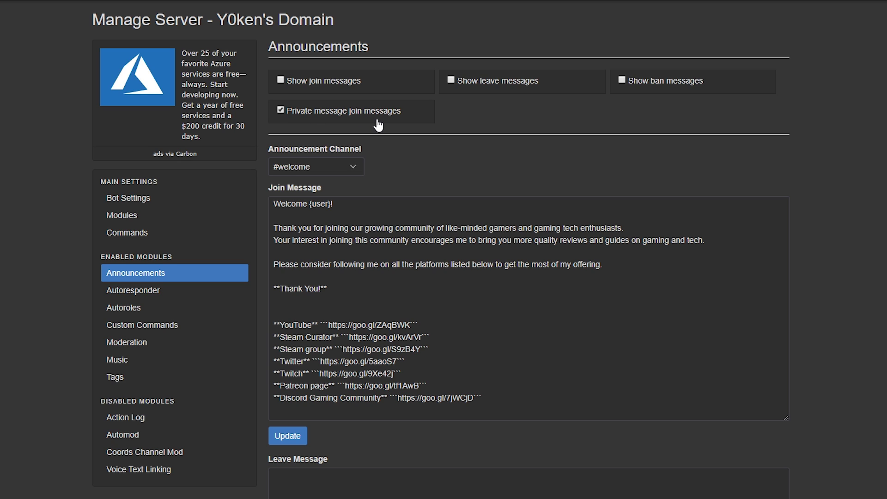
{"action": "left_click", "coordinate": [355, 168]}
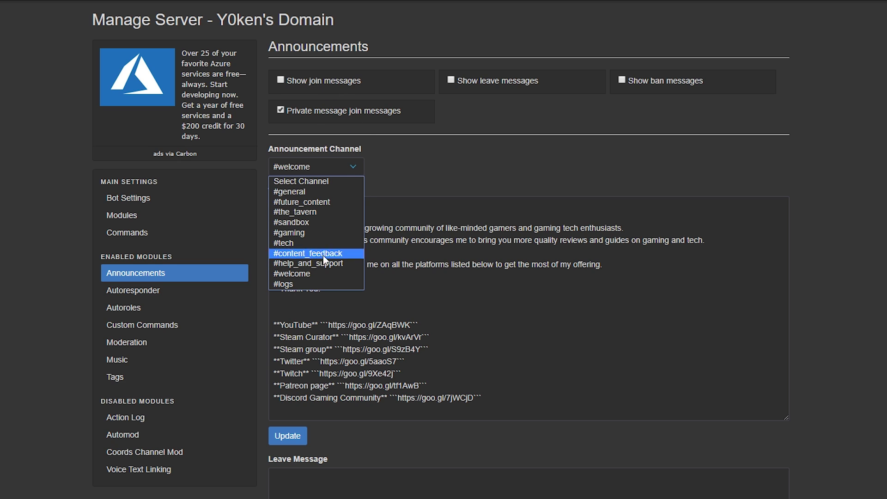
{"action": "left_click", "coordinate": [401, 168]}
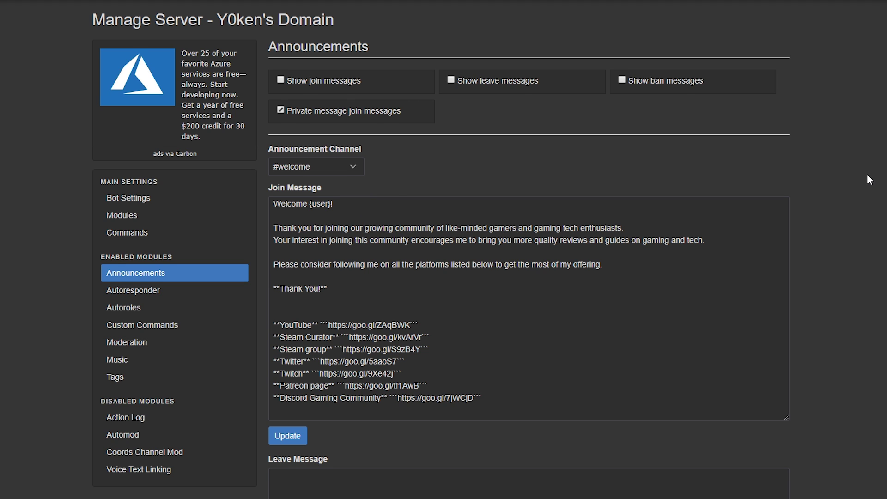
{"action": "scroll", "coordinate": [867, 174], "scroll_direction": "down", "scroll_amount": 5}
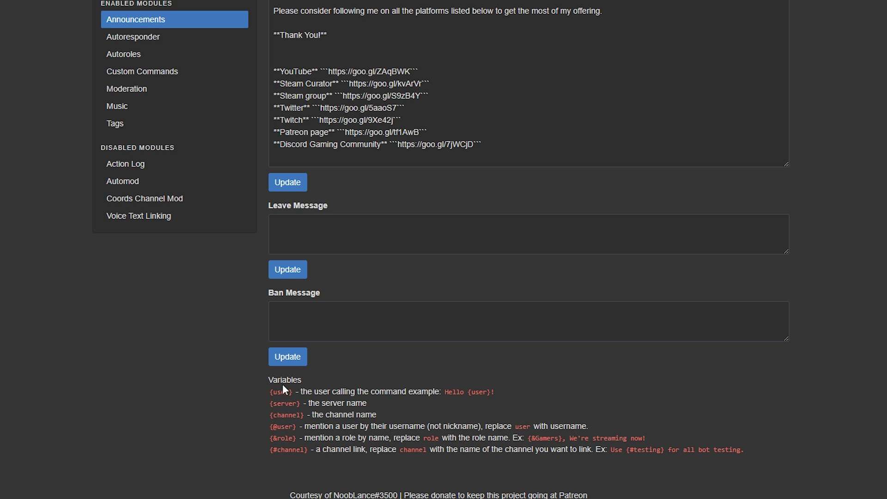
{"action": "mouse_move", "coordinate": [292, 393]}
{"action": "left_mouse_down"}
{"action": "mouse_move", "coordinate": [268, 392]}
{"action": "mouse_move", "coordinate": [273, 404]}
{"action": "mouse_move", "coordinate": [301, 404]}
{"action": "left_mouse_up"}
{"action": "scroll", "coordinate": [465, 279], "scroll_direction": "up", "scroll_amount": 5}
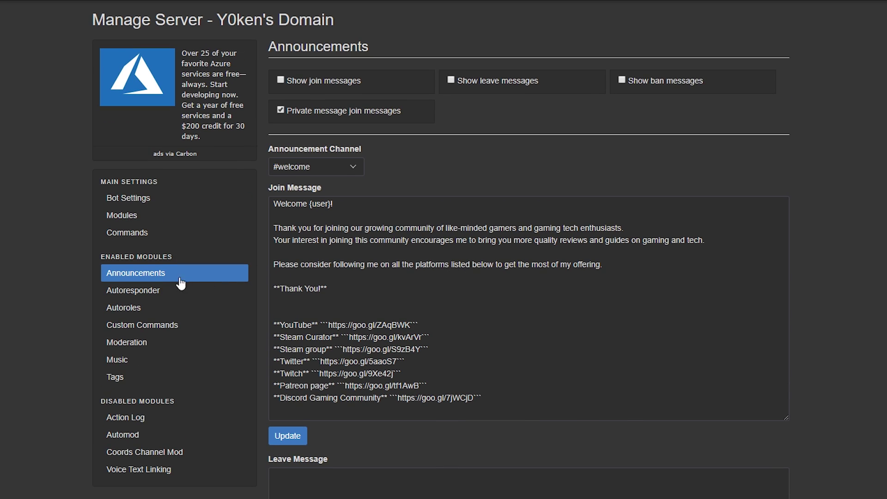
- Look through the settings of the Autoresponder, Autoroles, Custom Commands, Moderation, Music and Tags modules
{"action": "left_click", "coordinate": [139, 297]}
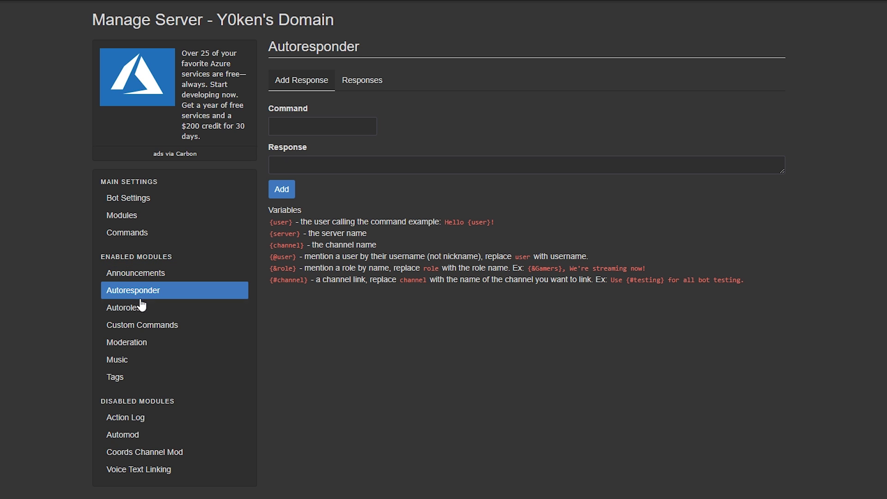
{"action": "left_click", "coordinate": [127, 314]}
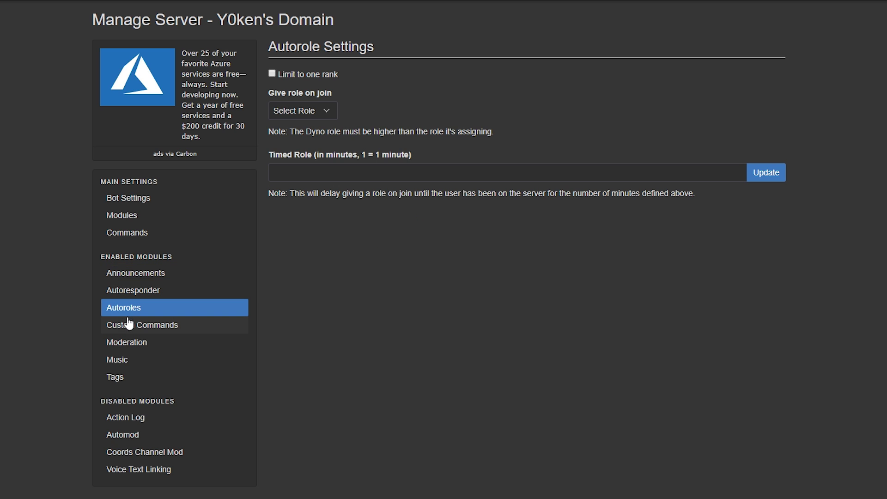
{"action": "left_click", "coordinate": [130, 330]}
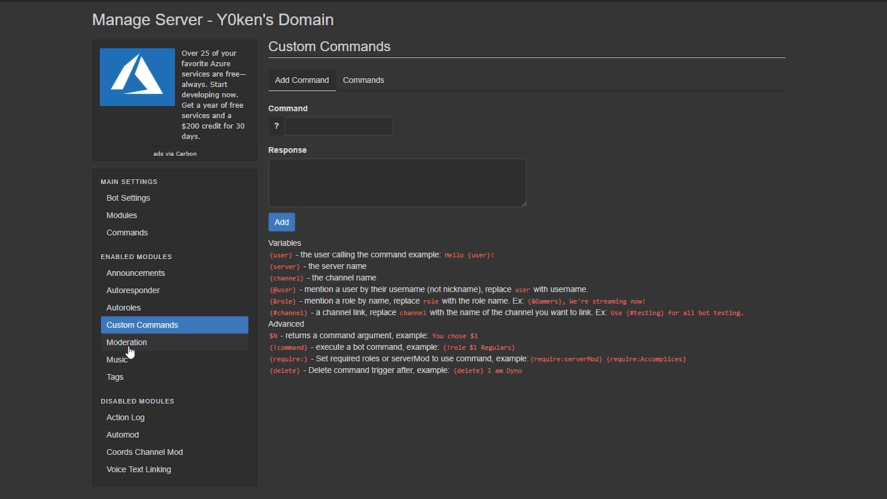
{"action": "left_click", "coordinate": [127, 347]}
{"action": "left_click", "coordinate": [118, 363]}
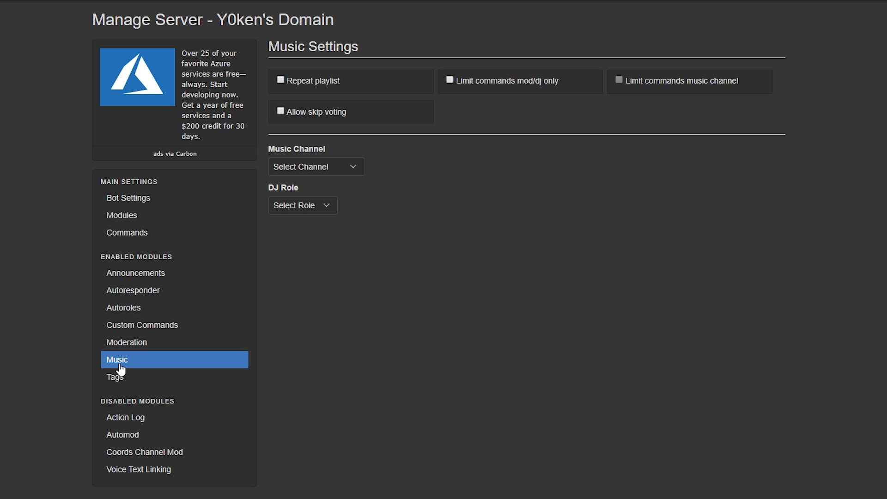
{"action": "left_click", "coordinate": [119, 380]}
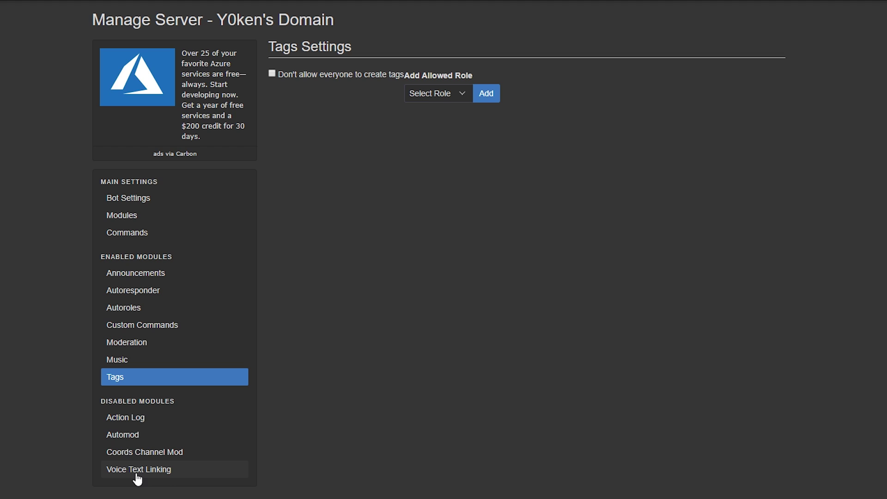
- Switch to the Discord app and open the GameOn server
{"action": "left_click", "coordinate": [174, 336]}
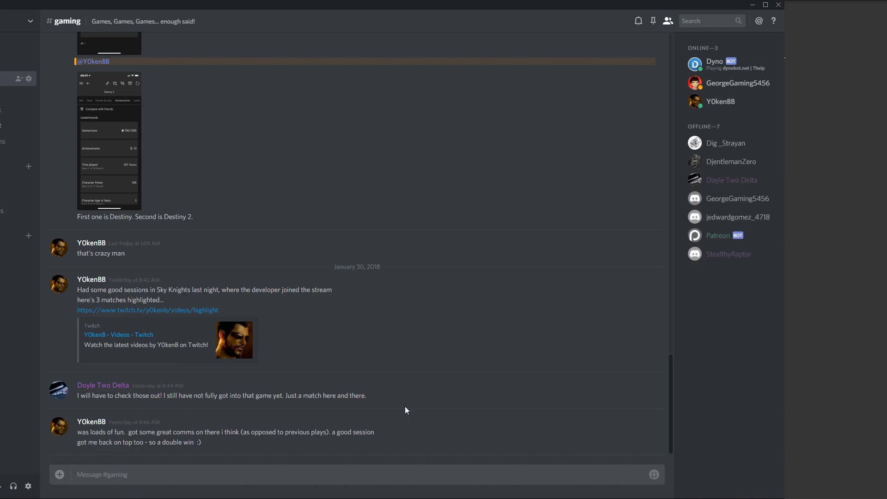
{"action": "left_click", "coordinate": [21, 35]}
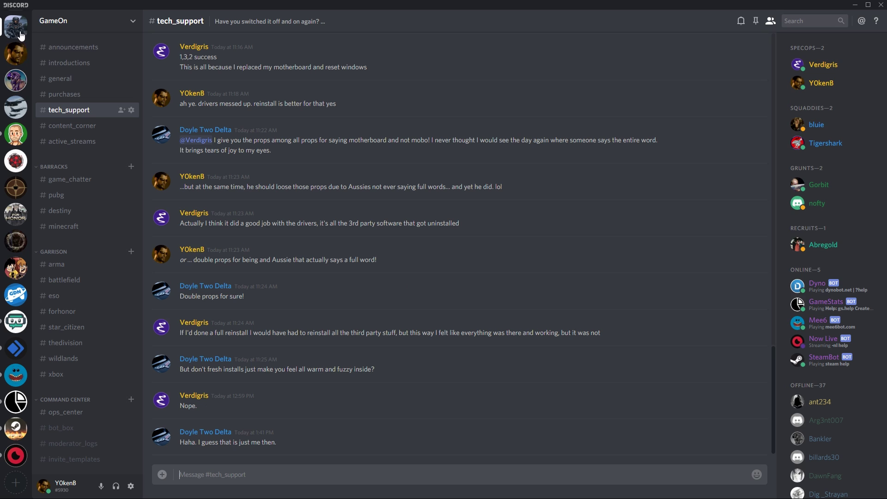
- Review the GameOn server's list of roles in its server settings
{"action": "left_click", "coordinate": [133, 22]}
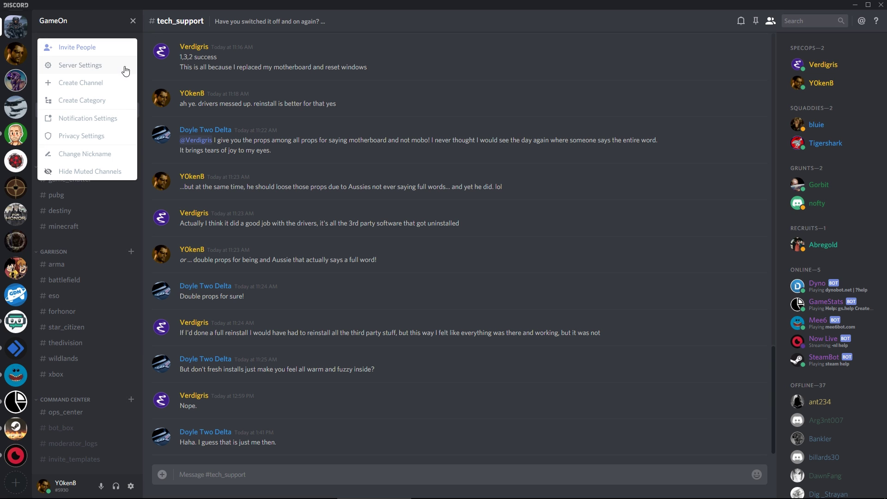
{"action": "left_click", "coordinate": [82, 69]}
{"action": "left_click", "coordinate": [226, 103]}
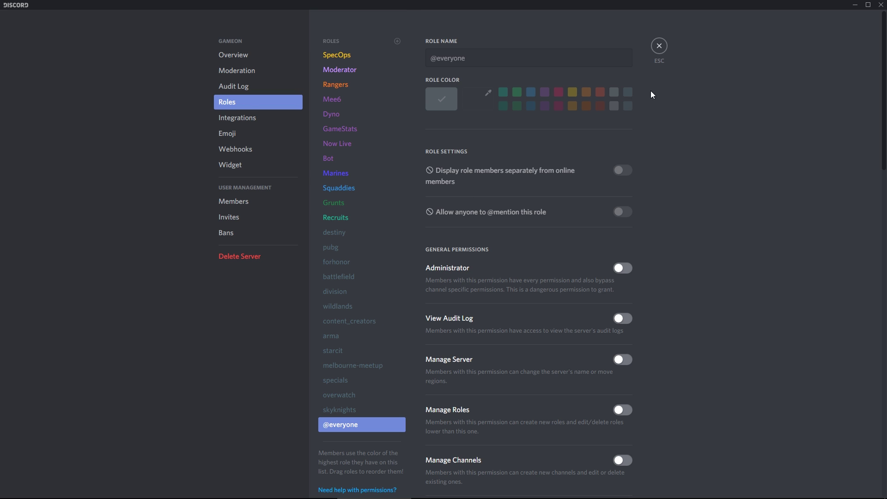
{"action": "left_click", "coordinate": [659, 46]}
- In the gaming channel of the Y0ken's Domain server, send "?addrank gaming #546e7a" to create a gaming rank
{"action": "left_click", "coordinate": [16, 53]}
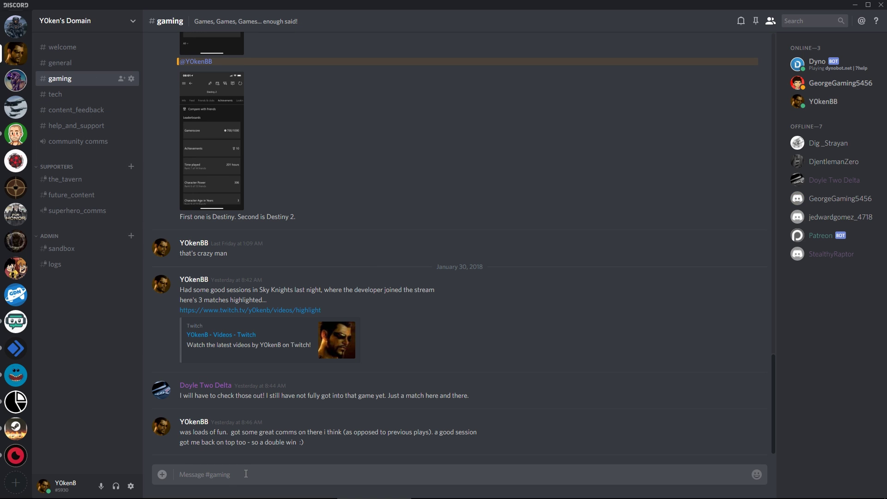
{"action": "type", "text": "?addrank"}
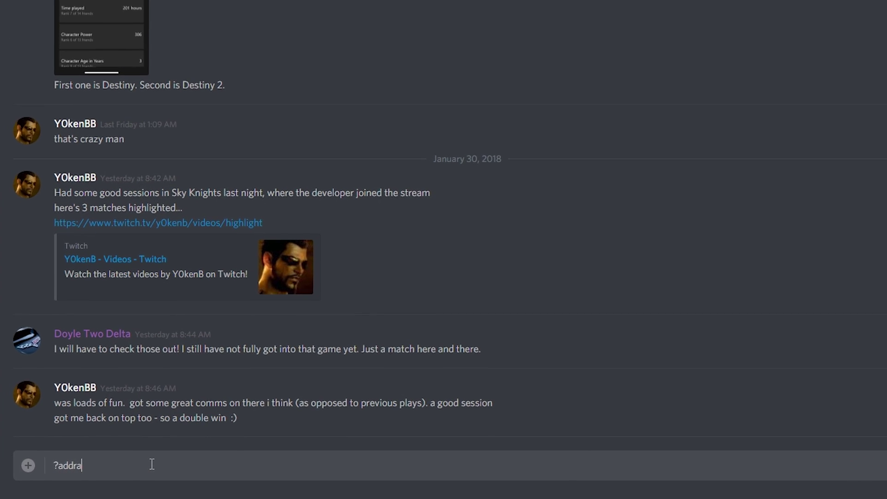
{"action": "type", "text": " gaming"}
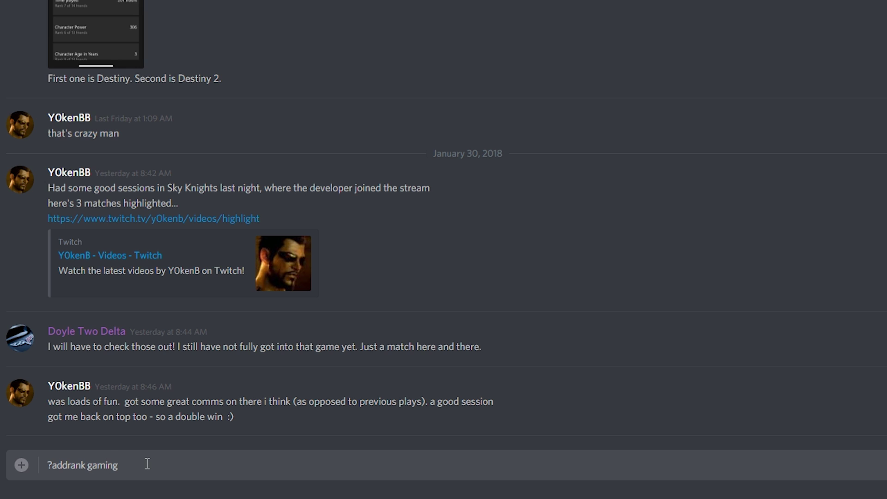
{"action": "type", "text": " #"}
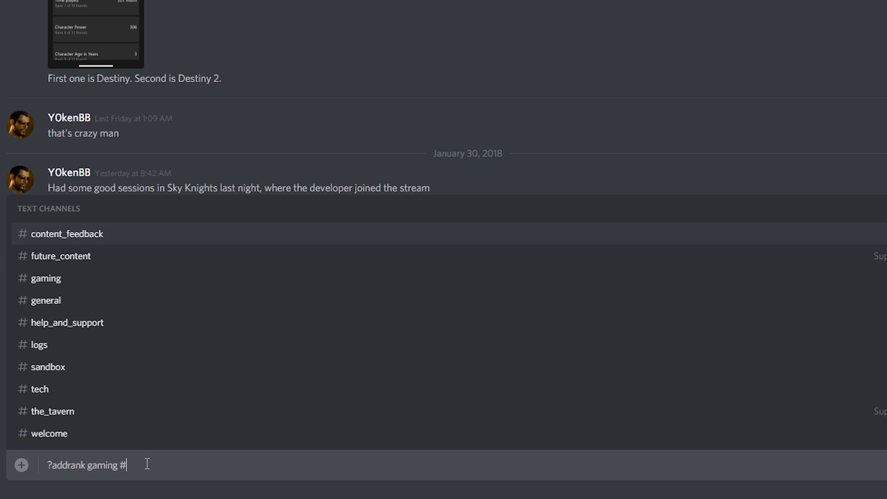
{"action": "type", "text": "546e7a"}
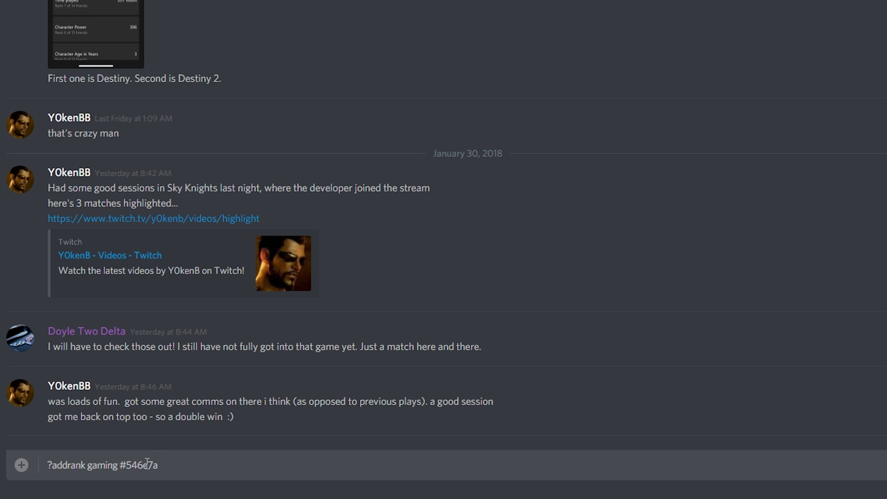
{"action": "key", "text": "Return"}
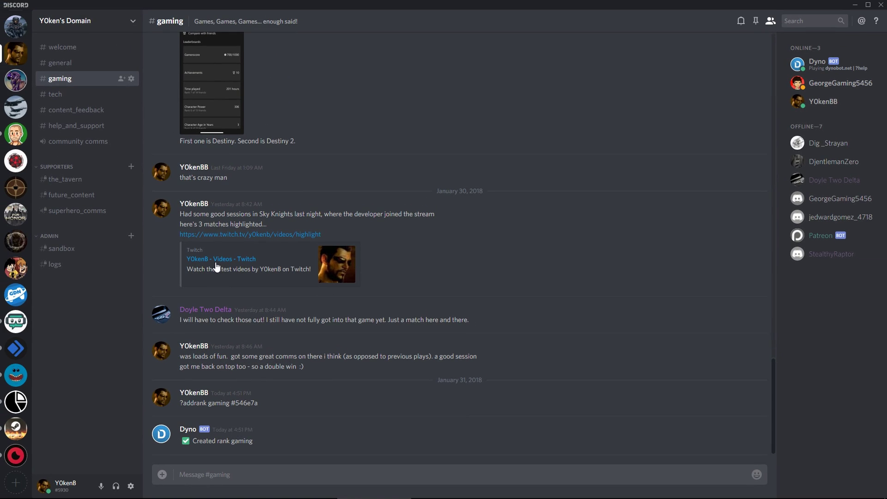
{"action": "left_click", "coordinate": [133, 21]}
{"action": "left_click", "coordinate": [68, 67]}
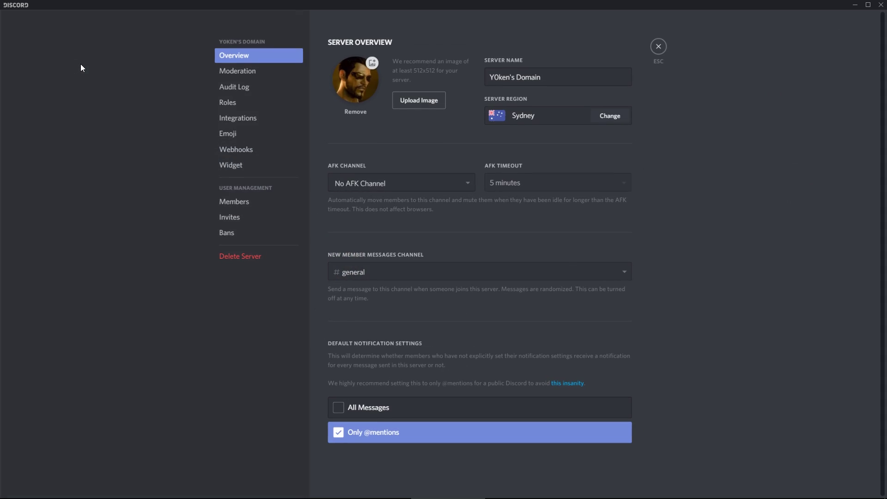
{"action": "left_click", "coordinate": [232, 105]}
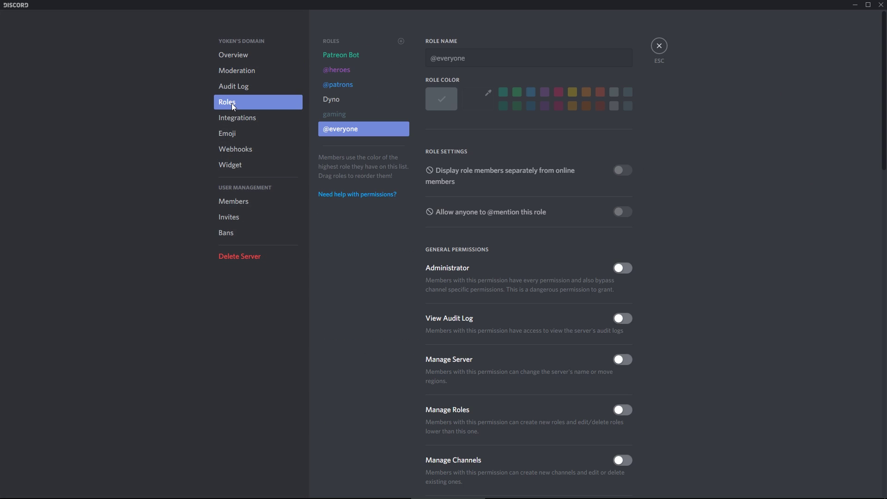
{"action": "left_click", "coordinate": [335, 114]}
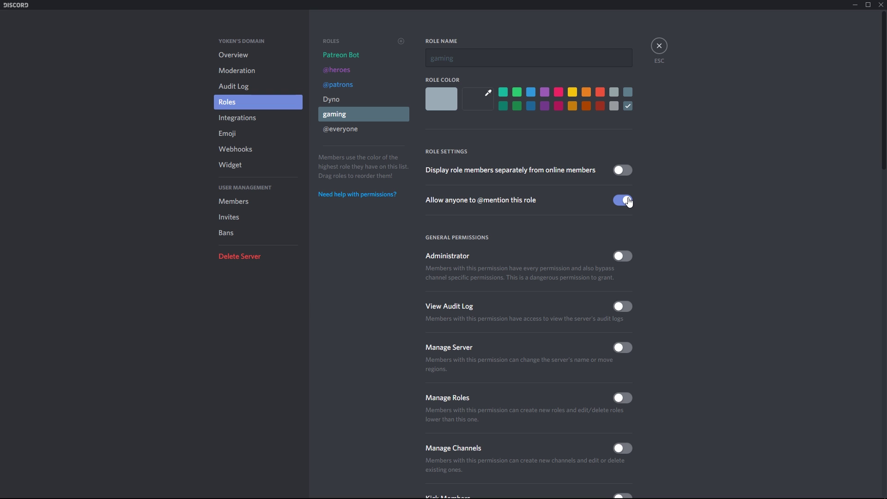
{"action": "left_click", "coordinate": [659, 45]}
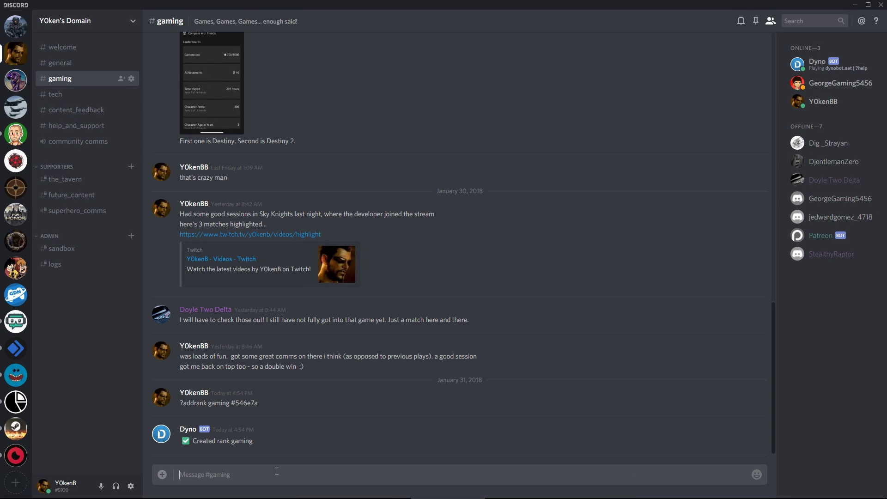
{"action": "type", "text": "hey @gamin"}
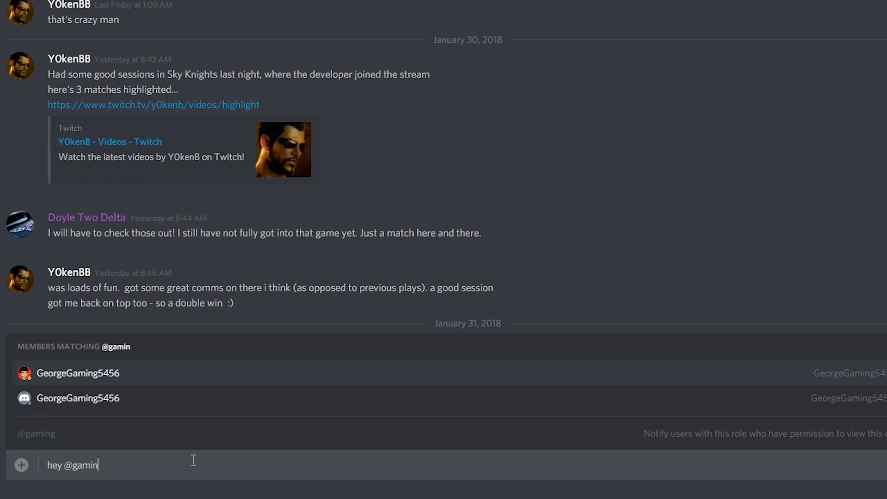
{"action": "key", "text": "Up"}
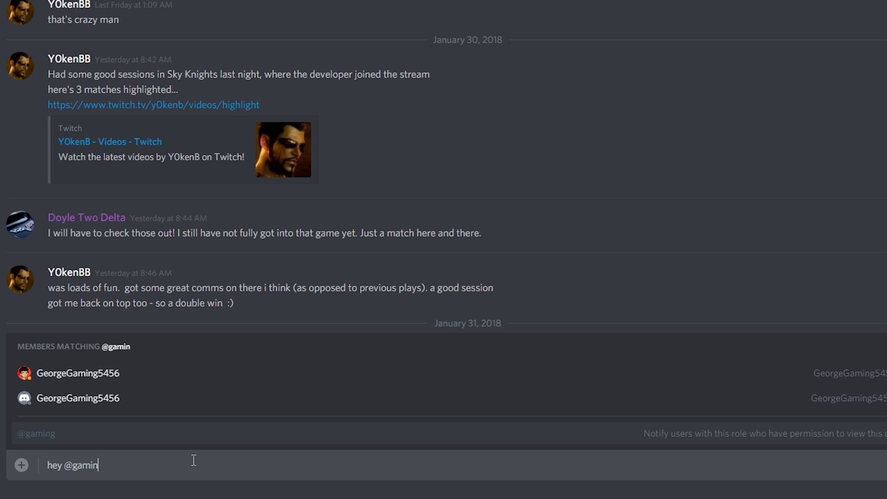
{"action": "key", "text": "ctrl+a"}
{"action": "key", "text": "BackSpace"}
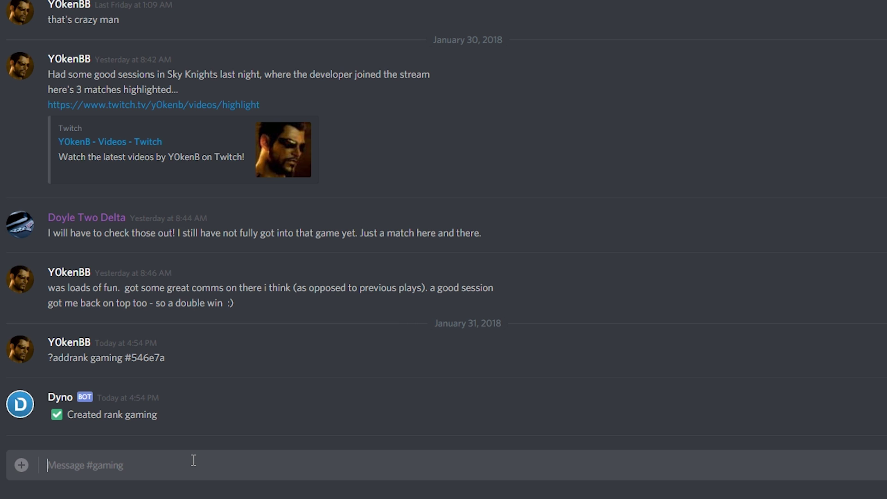
- Join the gaming rank by sending "?rank gaming" in the gaming channel
{"action": "type", "text": "?rank"}
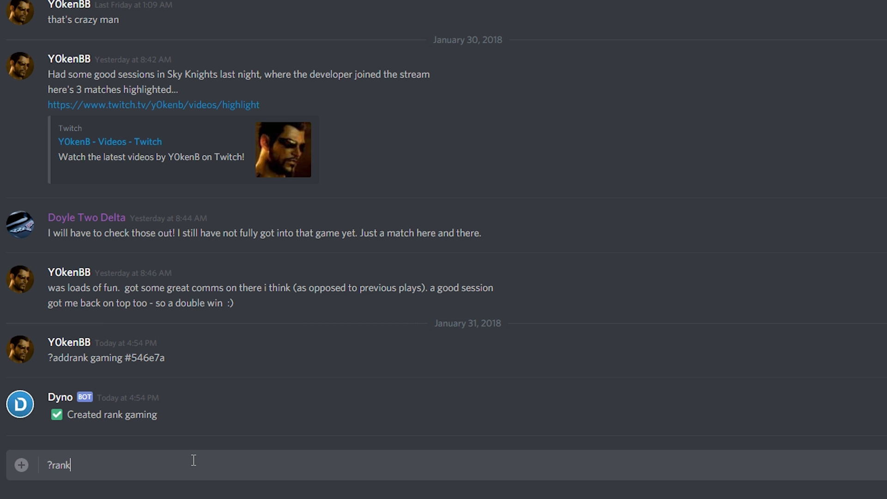
{"action": "type", "text": " gaming"}
{"action": "key", "text": "Return"}
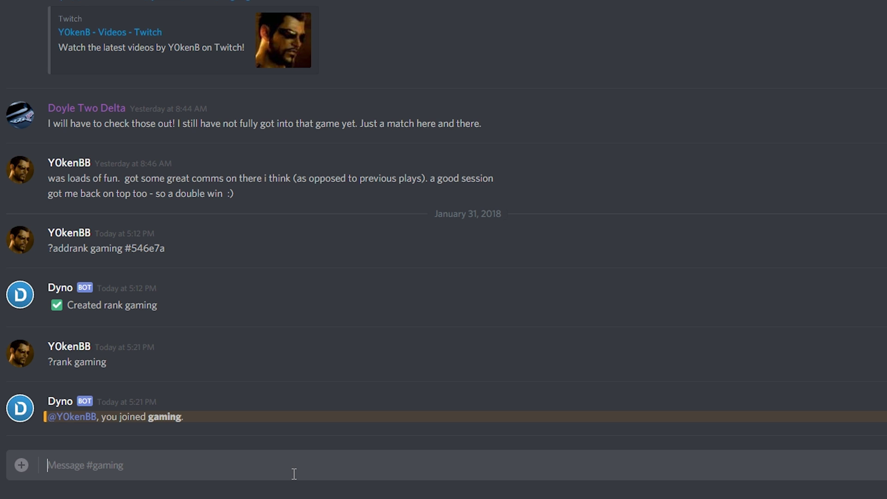
- List the gaming rank's members and all available ranks by sending "?members gaming" and "?ranks"
{"action": "type", "text": "?members"}
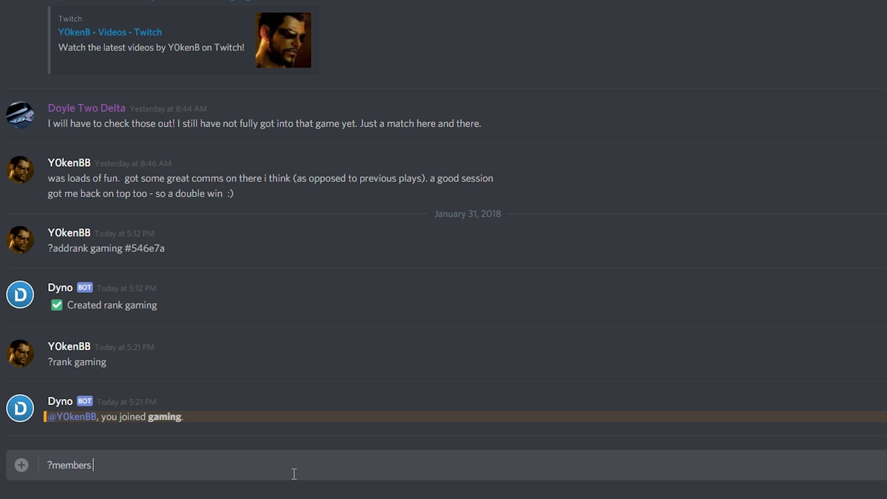
{"action": "type", "text": " gaming"}
{"action": "key", "text": "Return"}
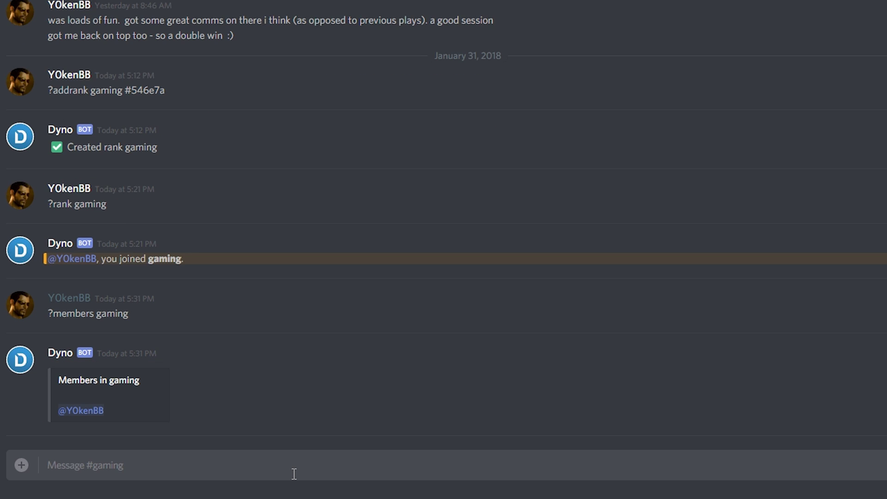
{"action": "type", "text": "?ranks"}
{"action": "key", "text": "Return"}
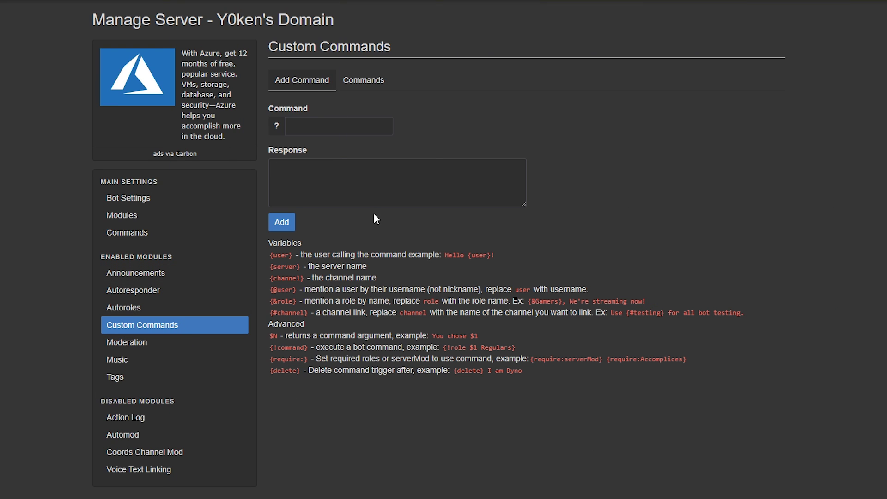
- In the Dyno dashboard, add a custom command "addsub" with the response "{delete}" followed by "{!addrank $1 #546e7a}" on a new line
{"action": "left_click", "coordinate": [319, 129]}
{"action": "type", "text": "addsub"}
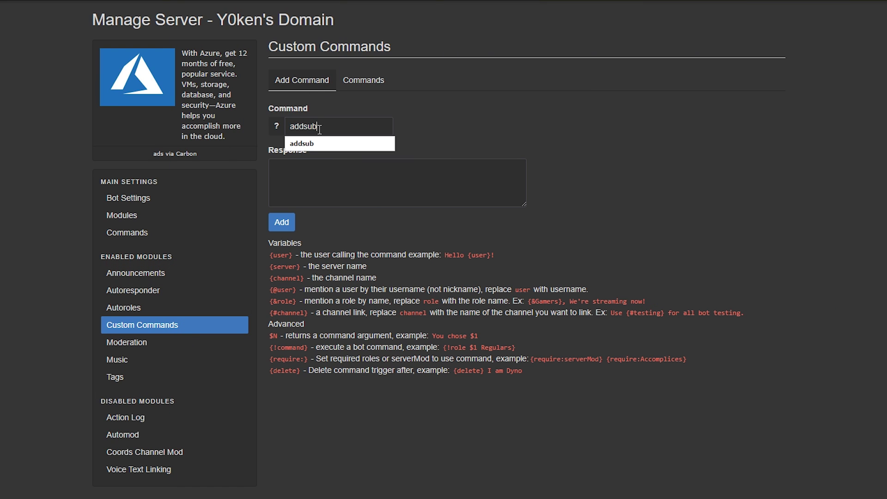
{"action": "key", "text": "Tab"}
{"action": "type", "text": "{d"}
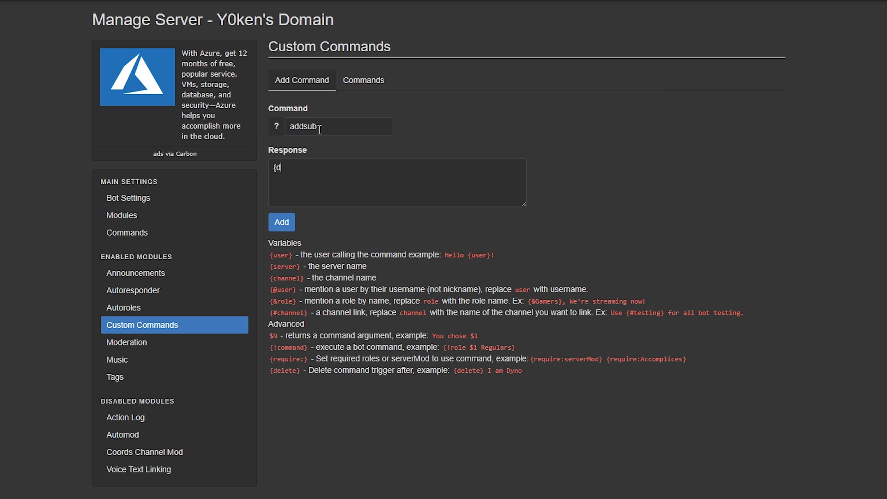
{"action": "type", "text": "elete}"}
{"action": "key", "text": "Return"}
{"action": "type", "text": "!addrank"}
{"action": "key", "text": "Home"}
{"action": "type", "text": "{"}
{"action": "key", "text": "End"}
{"action": "type", "text": "$1 #"}
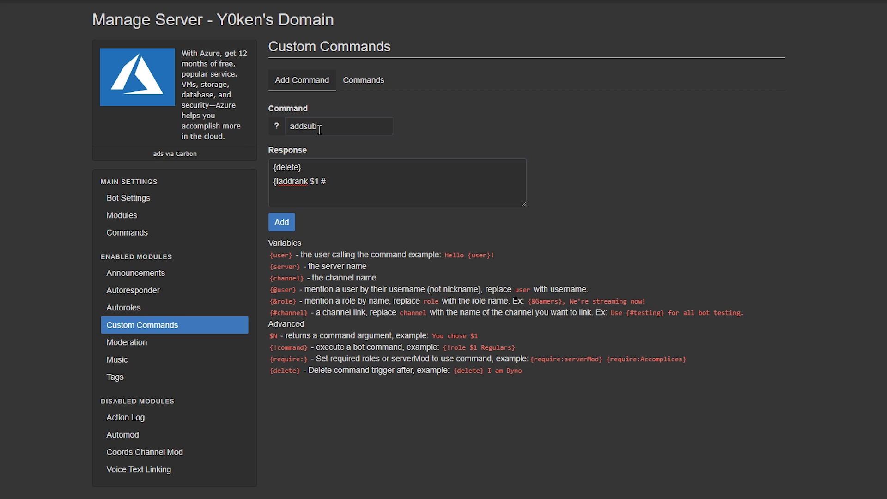
{"action": "type", "text": "546e7a}"}
{"action": "left_click", "coordinate": [281, 222]}
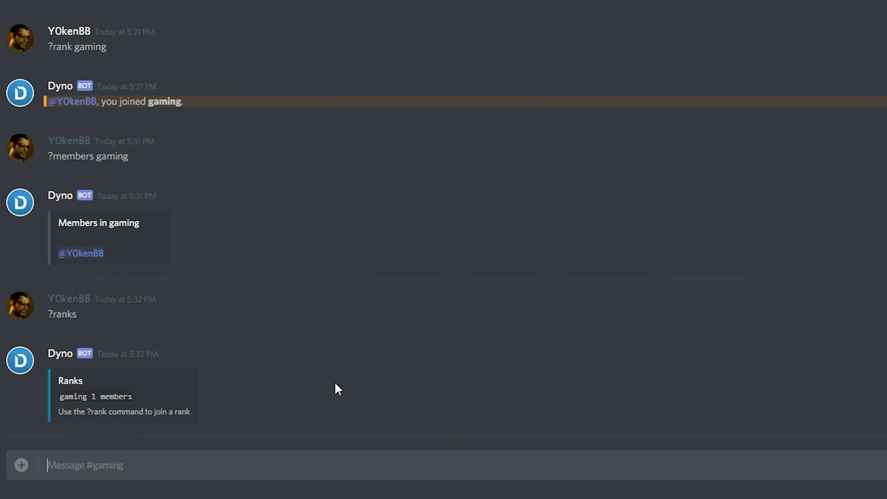
- Create a tech rank by sending "?addsub tech" in the Discord gaming channel
{"action": "type", "text": "?addsub tech"}
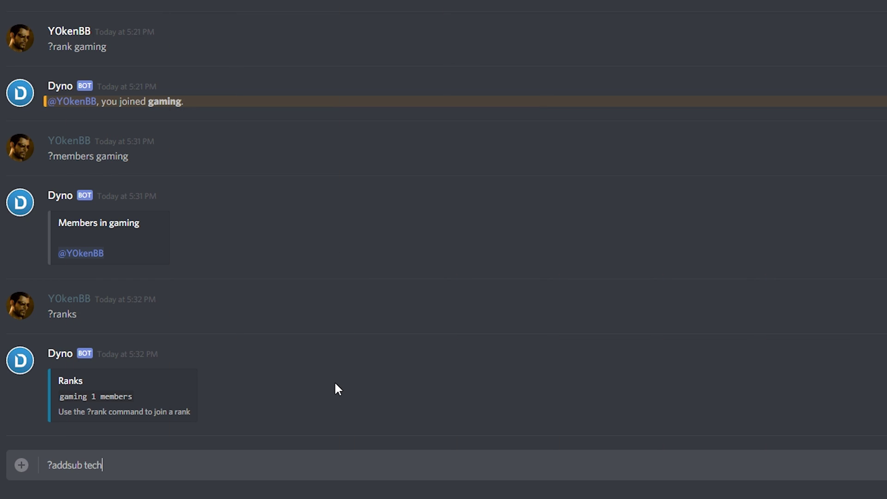
{"action": "key", "text": "Return"}
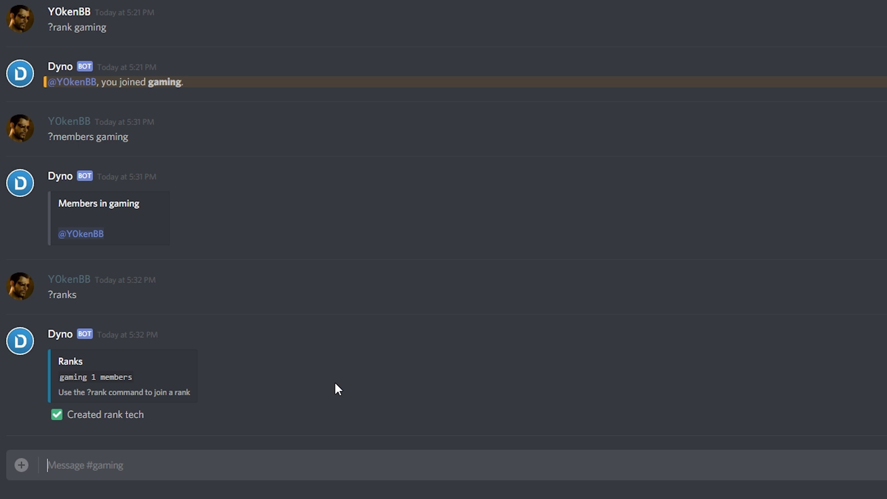
- Switch to the Dyno dashboard, review the existing custom commands and their responses, and return to the form for adding a command
{"action": "key", "text": "alt+Tab"}
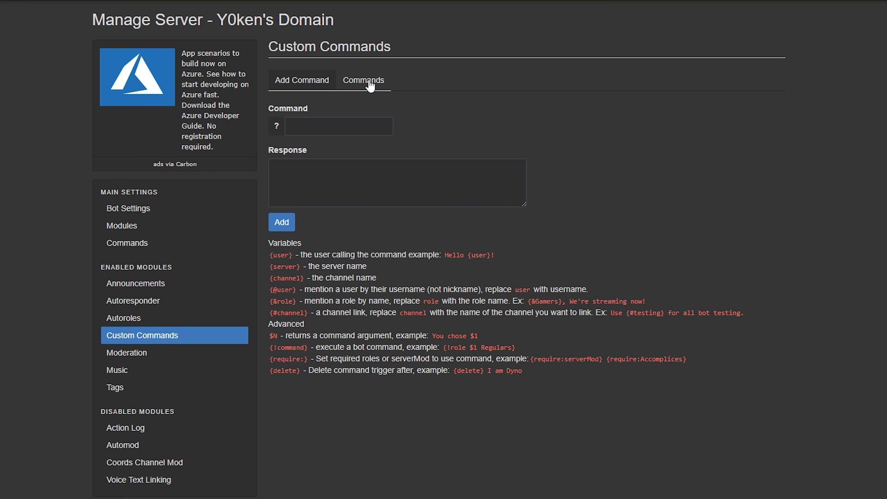
{"action": "left_click", "coordinate": [370, 85]}
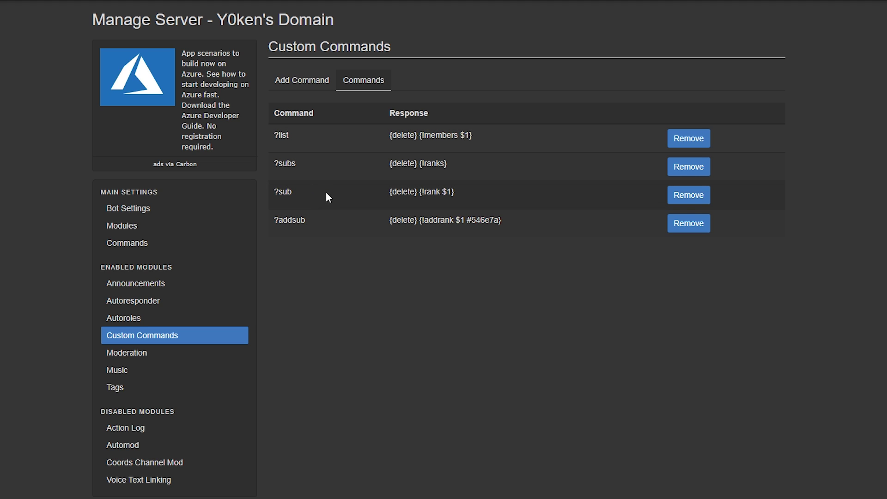
{"action": "left_click", "coordinate": [301, 85]}
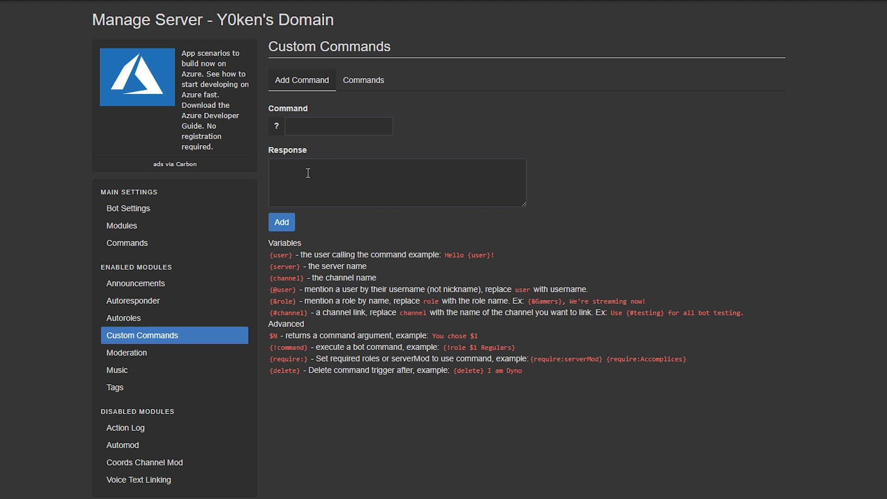